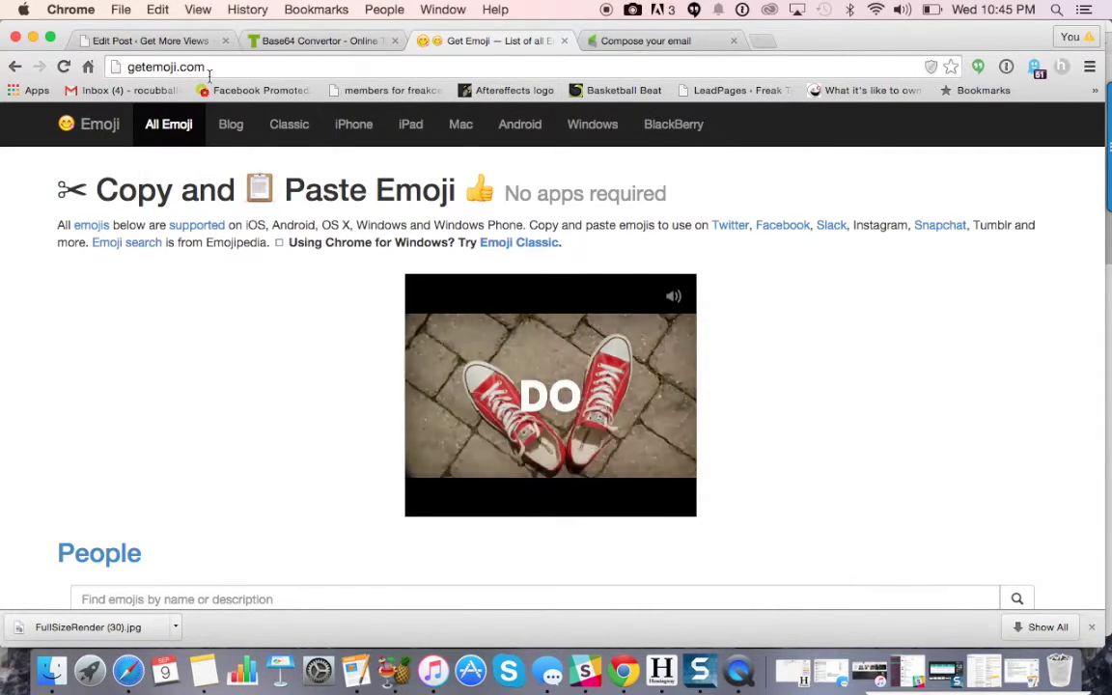
- Select the thumbs-up emoji under GetEmoji's Hand Gesture Emojis, then go to the Base64 Convertor page
{"action": "scroll", "coordinate": [360, 355], "scroll_direction": "down", "scroll_amount": 4}
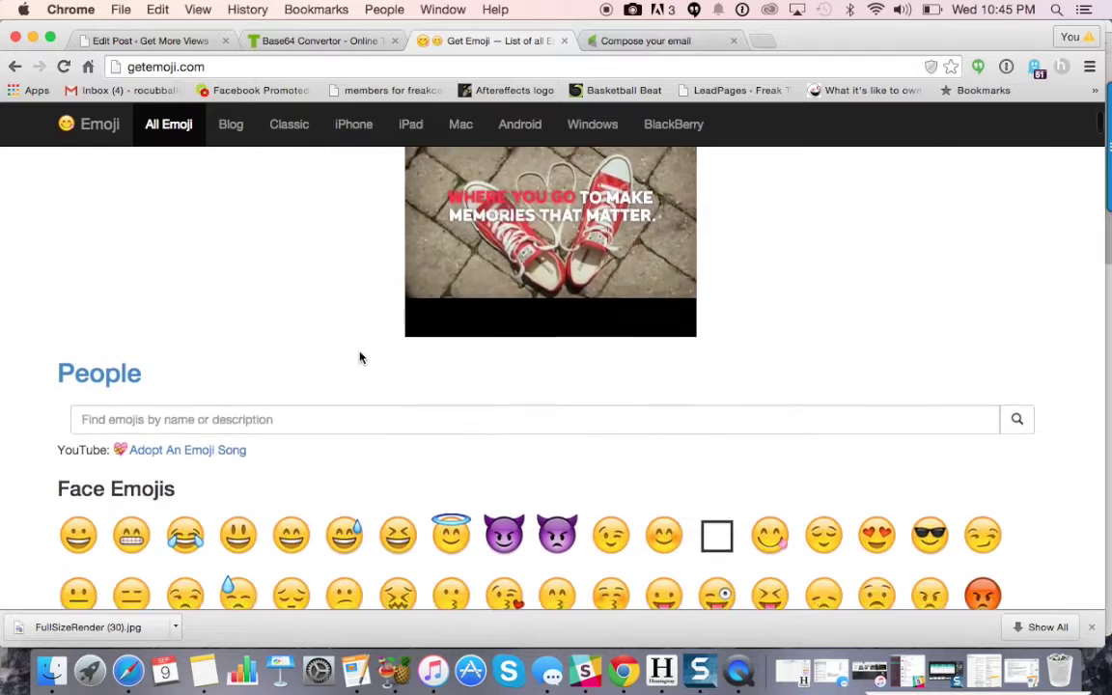
{"action": "scroll", "coordinate": [360, 355], "scroll_direction": "down", "scroll_amount": 4}
{"action": "scroll", "coordinate": [360, 355], "scroll_direction": "down", "scroll_amount": 2}
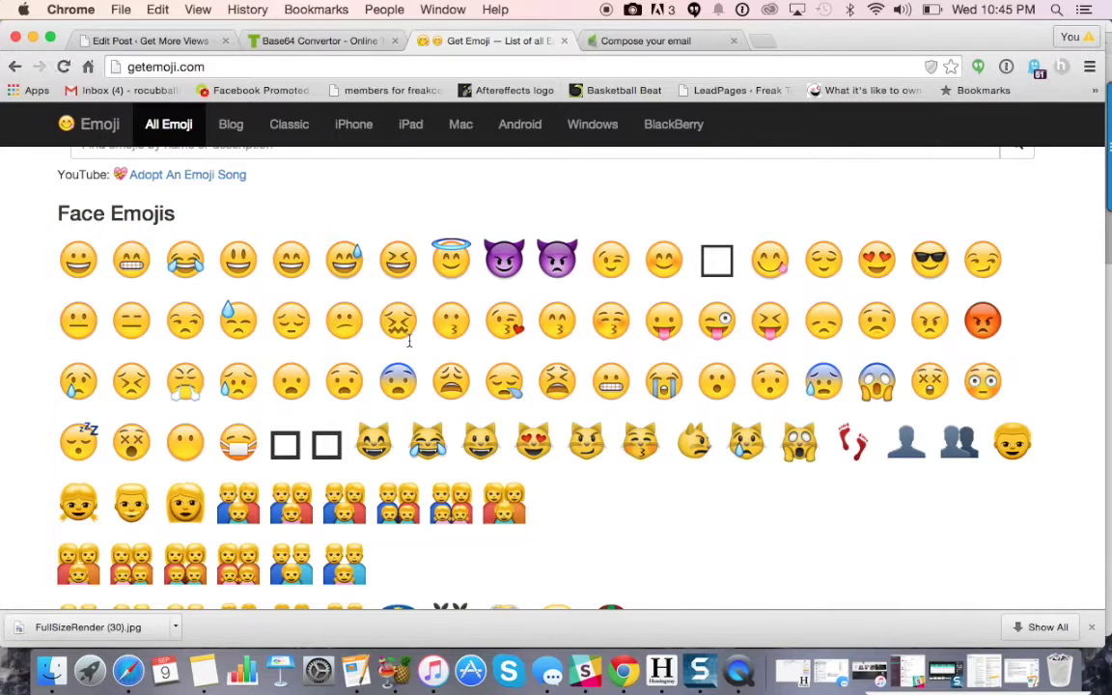
{"action": "scroll", "coordinate": [410, 340], "scroll_direction": "down", "scroll_amount": 2}
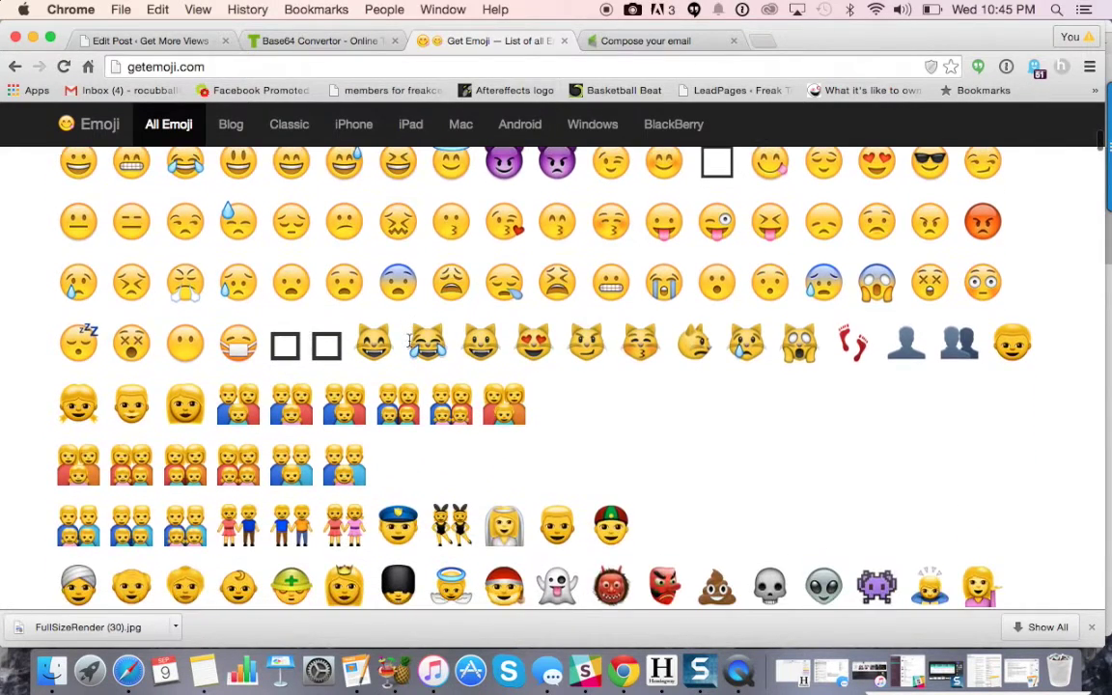
{"action": "scroll", "coordinate": [359, 301], "scroll_direction": "down", "scroll_amount": 1}
{"action": "scroll", "coordinate": [384, 331], "scroll_direction": "down", "scroll_amount": 5}
{"action": "scroll", "coordinate": [384, 331], "scroll_direction": "down", "scroll_amount": 4}
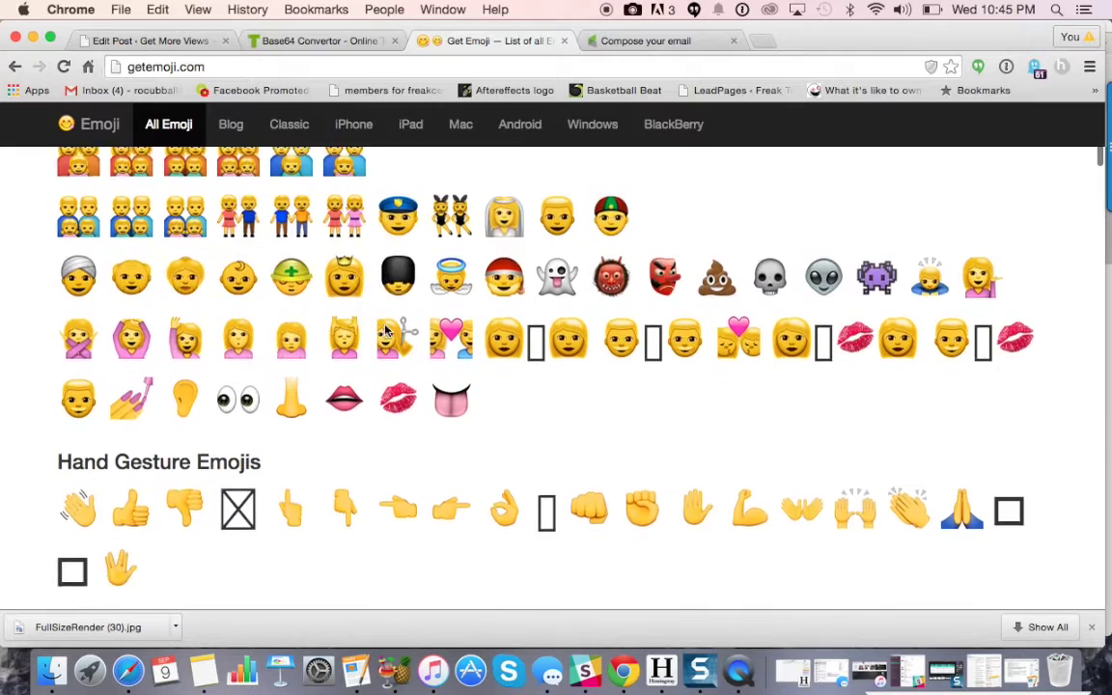
{"action": "scroll", "coordinate": [385, 331], "scroll_direction": "down", "scroll_amount": 5}
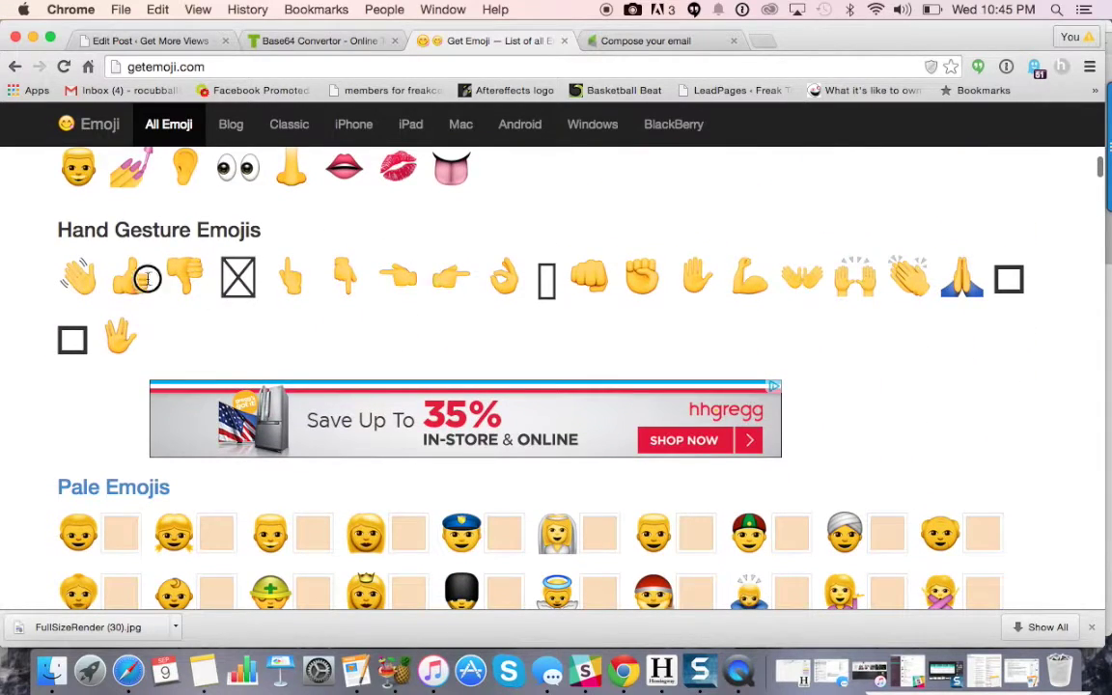
{"action": "left_click_drag", "start_coordinate": [151, 278], "coordinate": [111, 278]}
{"action": "key", "text": "super+c"}
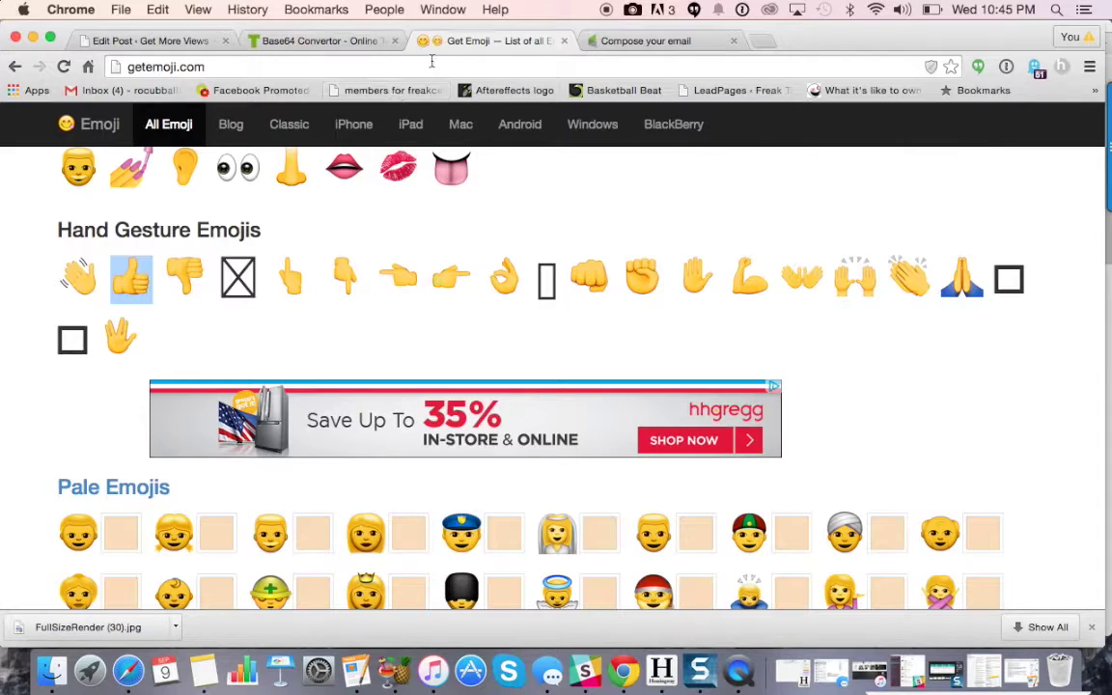
{"action": "left_click", "coordinate": [323, 42]}
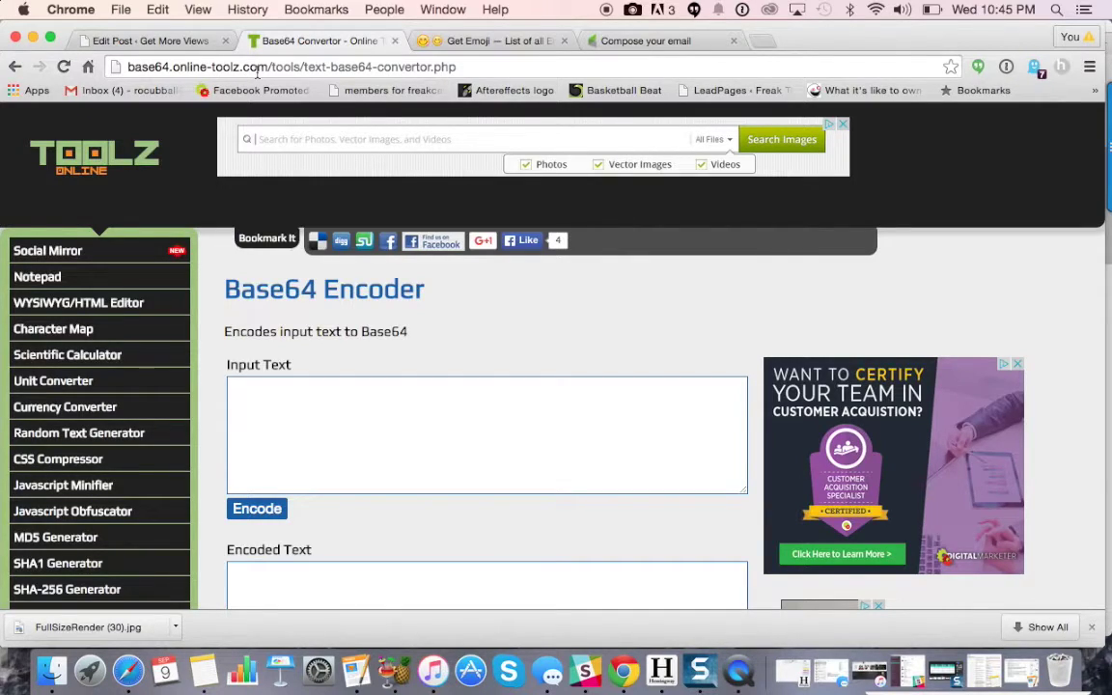
- Paste the thumbs-up emoji into the Base64 Encoder and encode it to 8J+RjQ==
{"action": "left_click", "coordinate": [302, 409]}
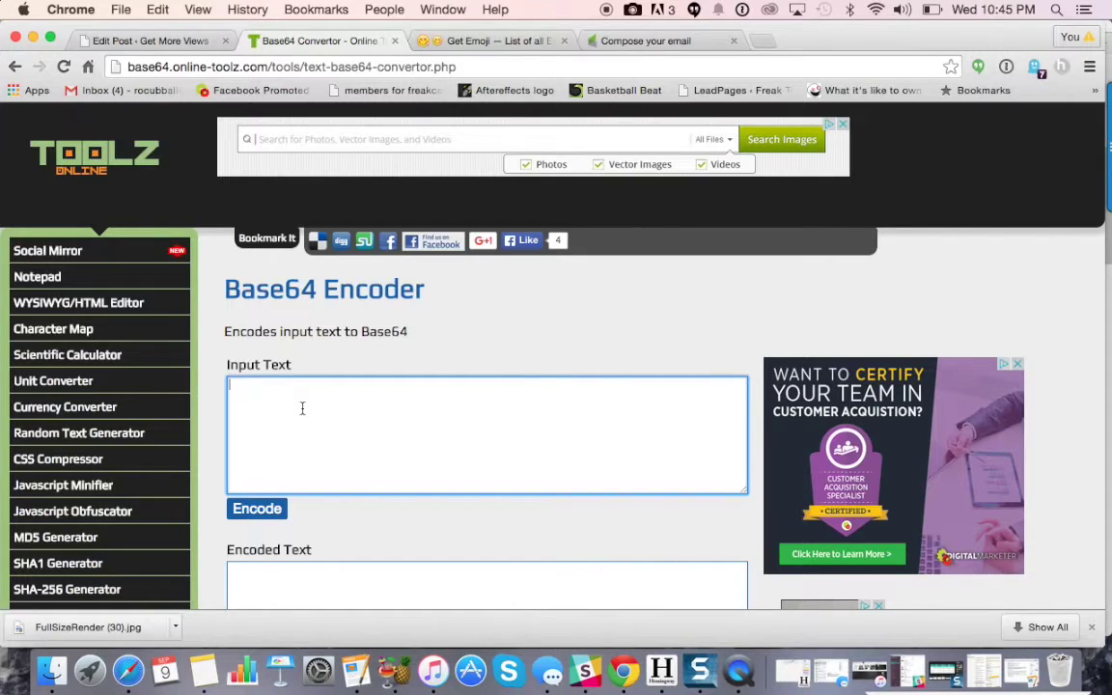
{"action": "key", "text": "super+v"}
{"action": "left_click", "coordinate": [266, 518]}
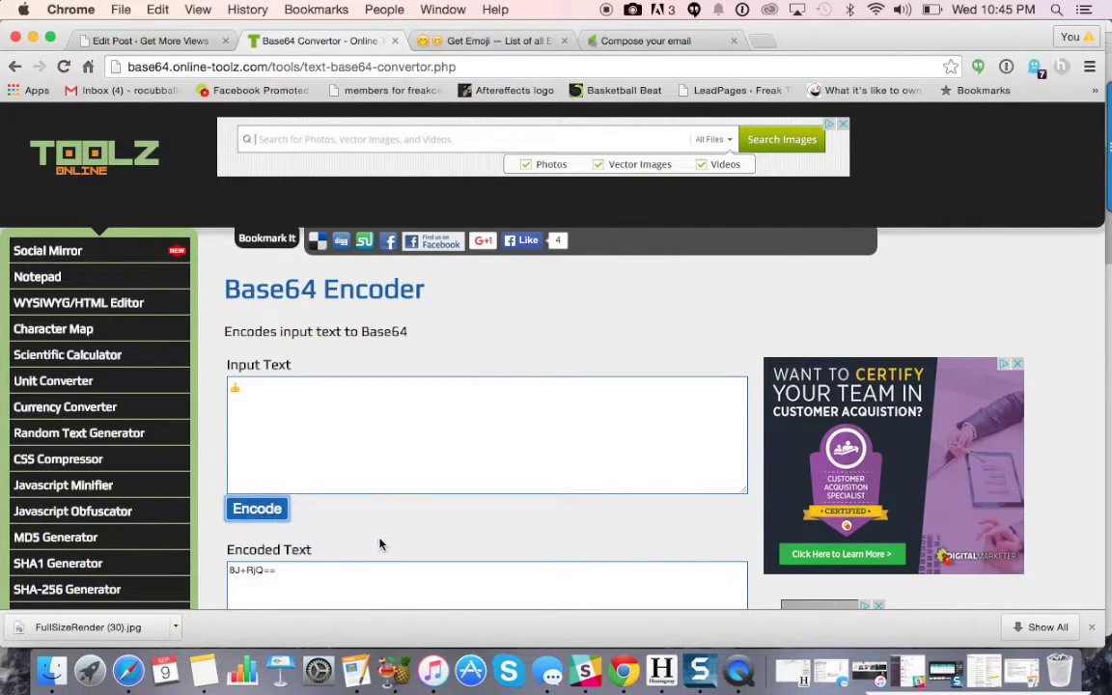
{"action": "scroll", "coordinate": [379, 542], "scroll_direction": "down", "scroll_amount": 3}
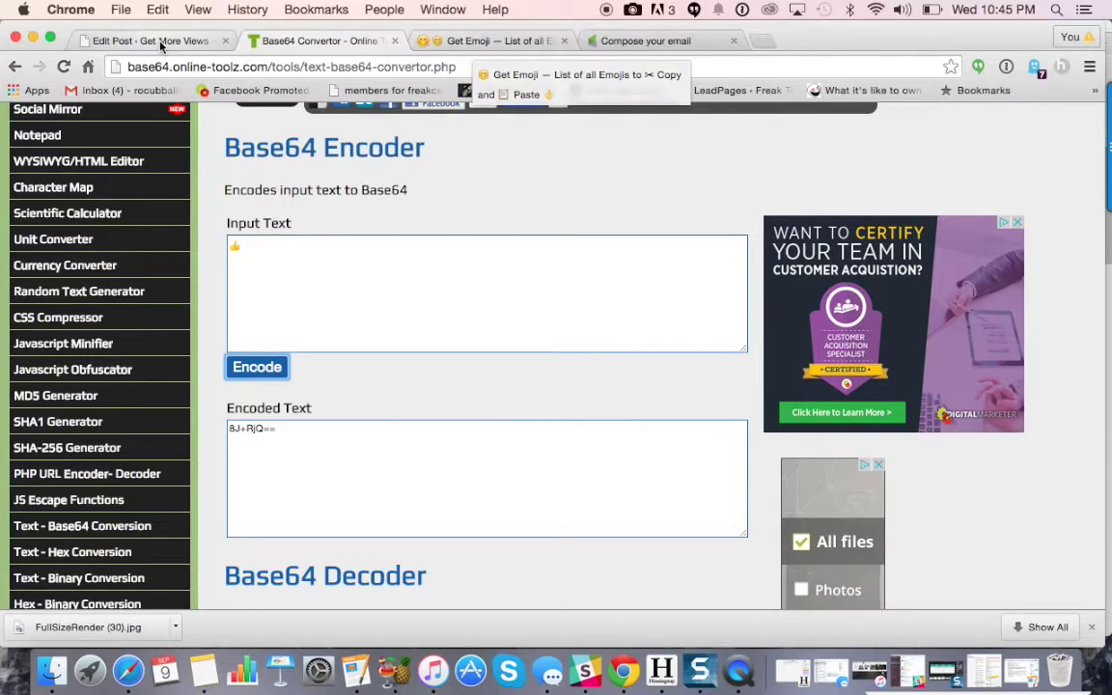
- Copy the =?utf-8?B?xxx?= subject template line from Notes
{"action": "left_click", "coordinate": [204, 669]}
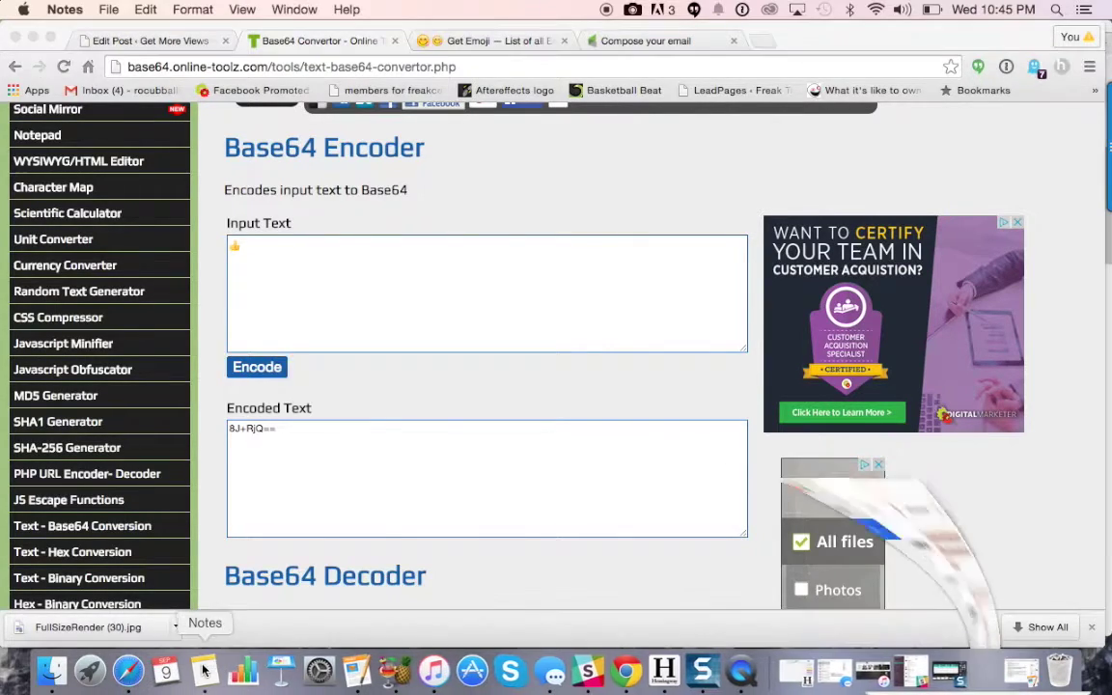
{"action": "left_click_drag", "start_coordinate": [418, 223], "coordinate": [324, 223]}
{"action": "key", "text": "super+c"}
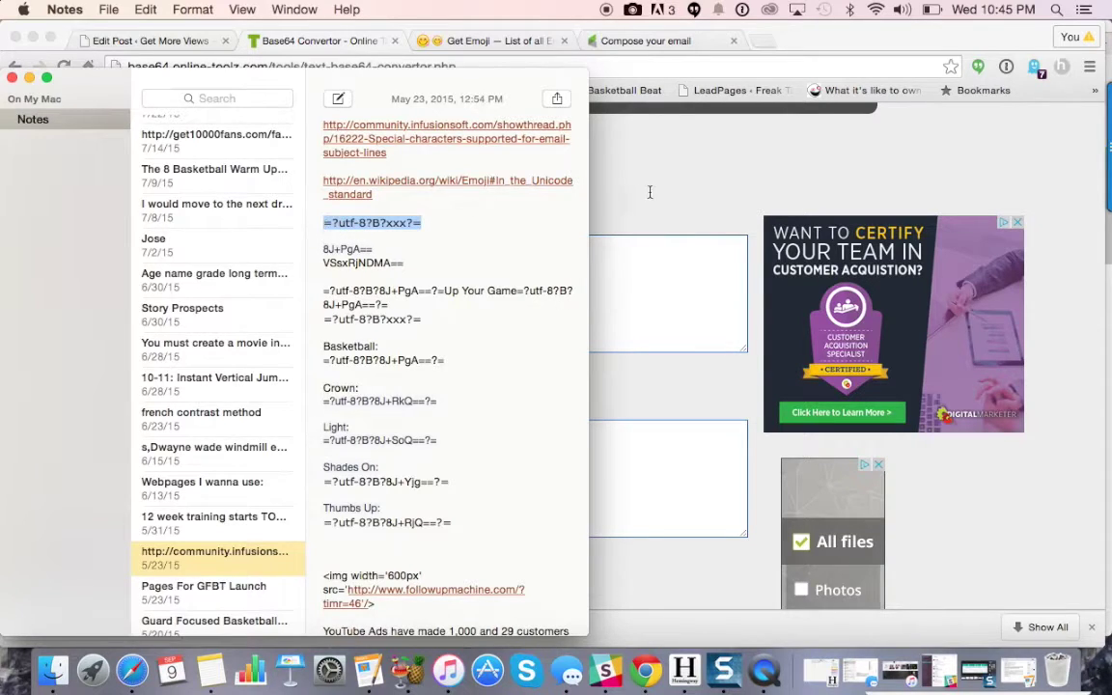
{"action": "left_click", "coordinate": [590, 178]}
- Paste the =?utf-8?B?xxx?= template into the broadcast's Subject field
{"action": "left_click", "coordinate": [652, 40]}
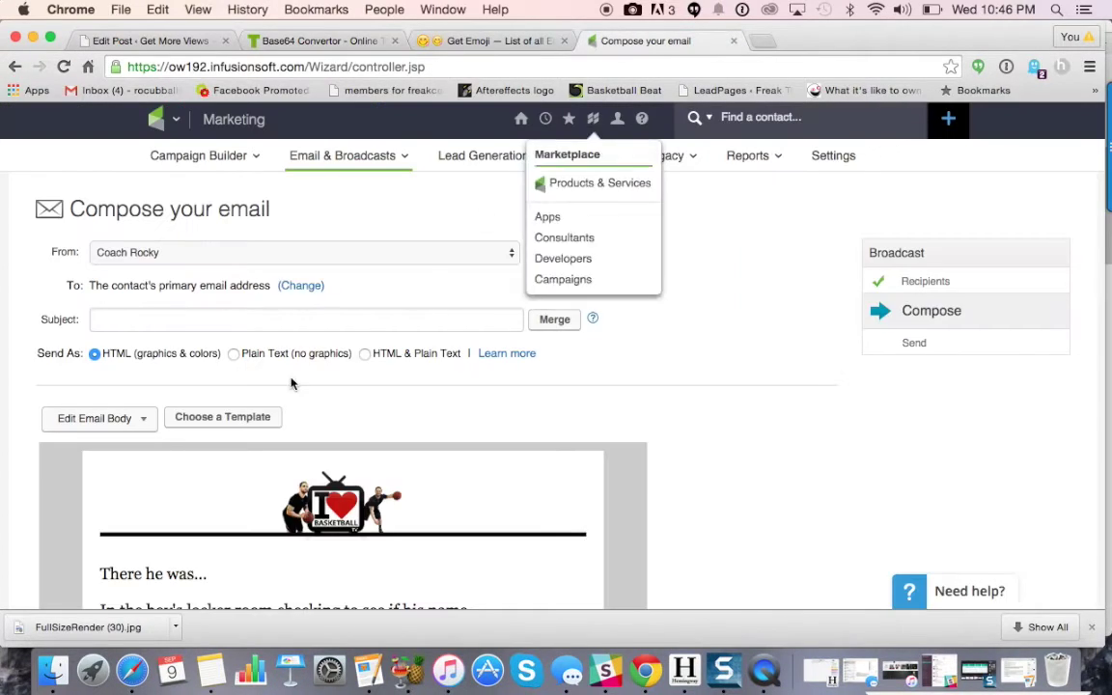
{"action": "left_click", "coordinate": [152, 320]}
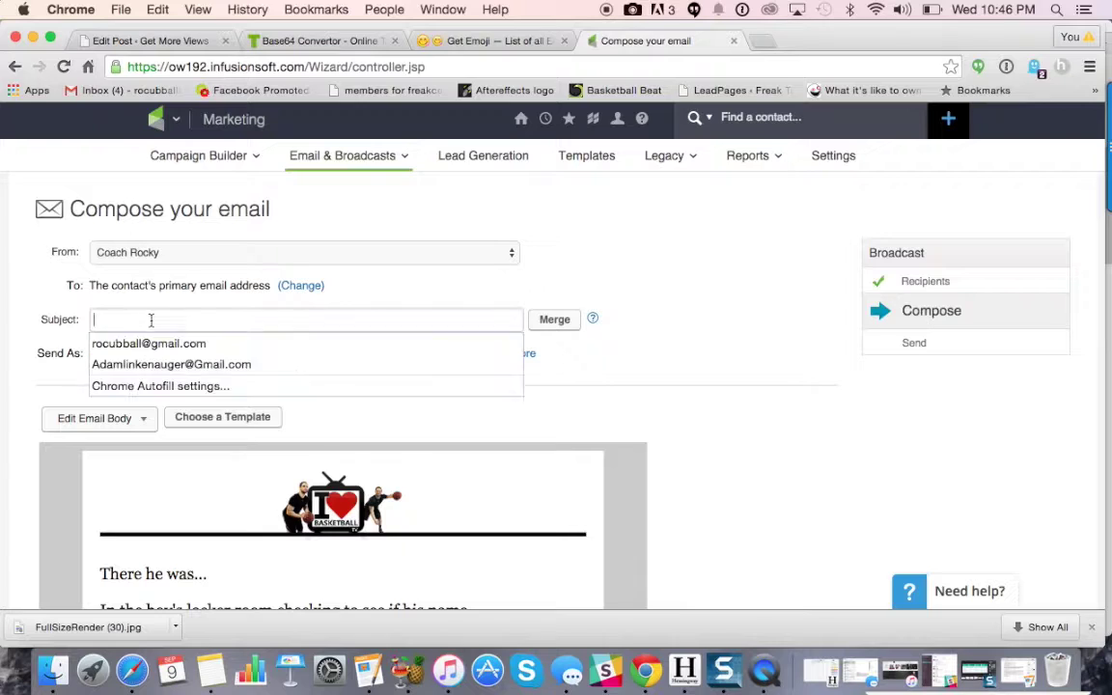
{"action": "key", "text": "super+v"}
{"action": "left_click", "coordinate": [234, 319]}
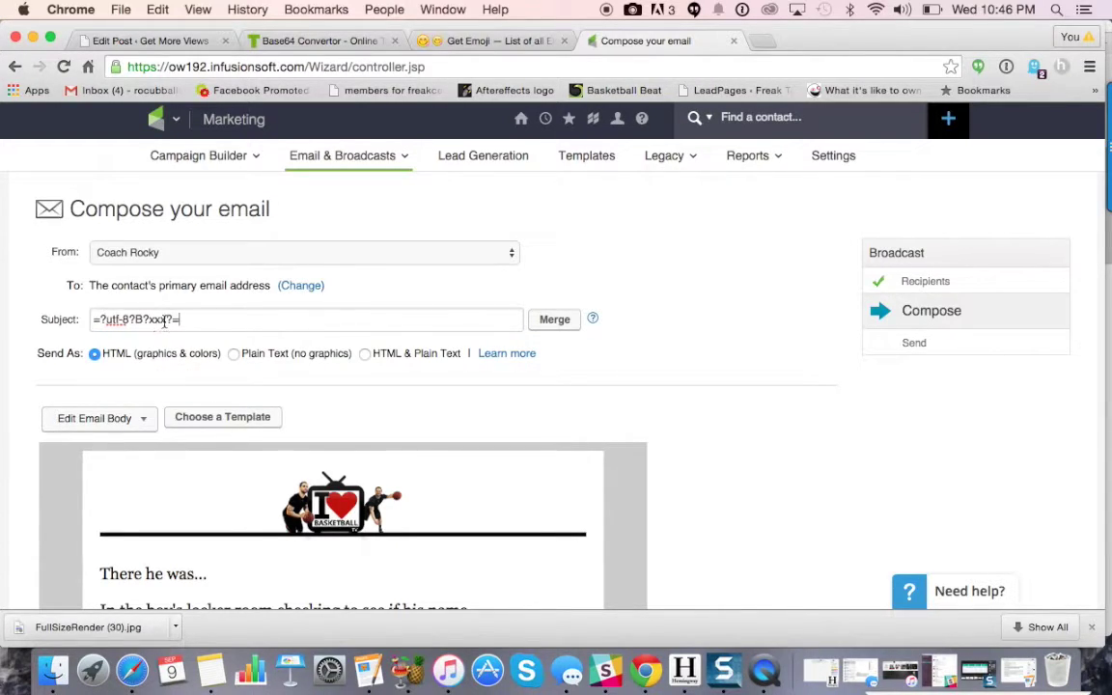
- Replace xxx with 8J+RjQ== and add 'Great Deal For You Today' before it
{"action": "left_click", "coordinate": [454, 44]}
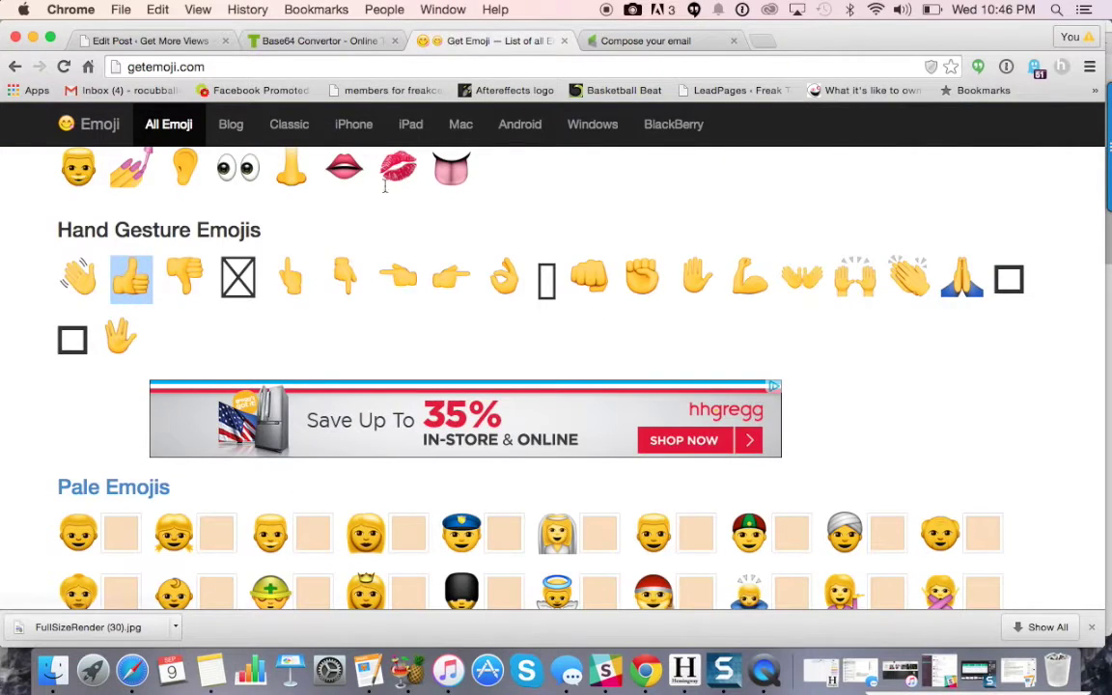
{"action": "left_click", "coordinate": [333, 41]}
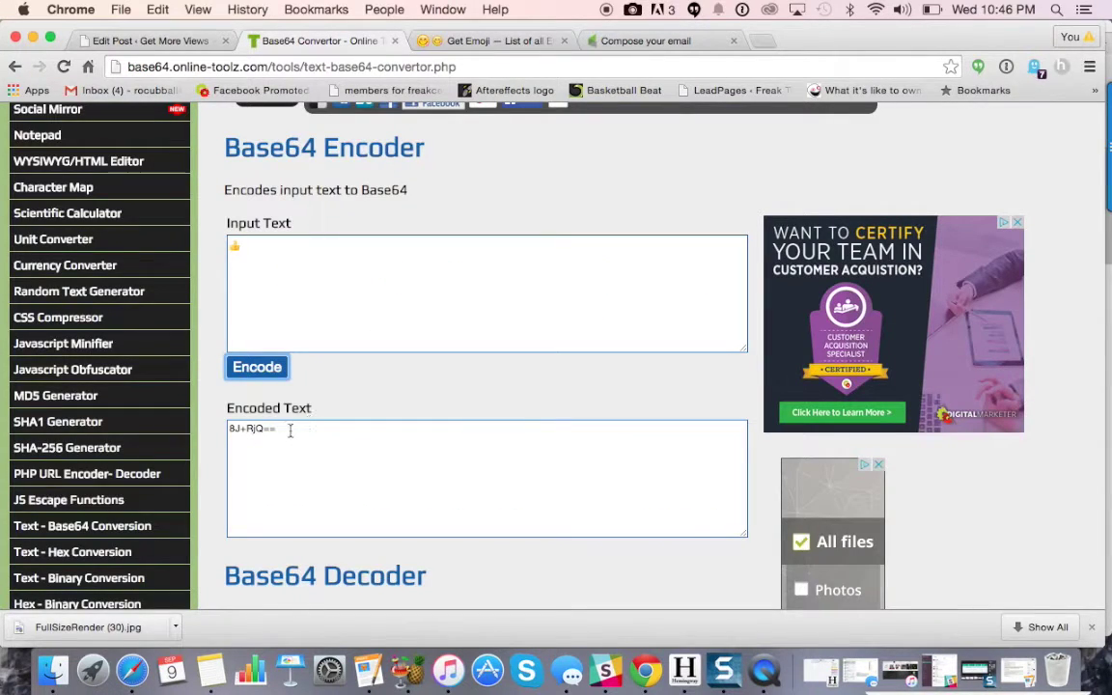
{"action": "left_click_drag", "start_coordinate": [280, 429], "coordinate": [224, 430]}
{"action": "key", "text": "super+c"}
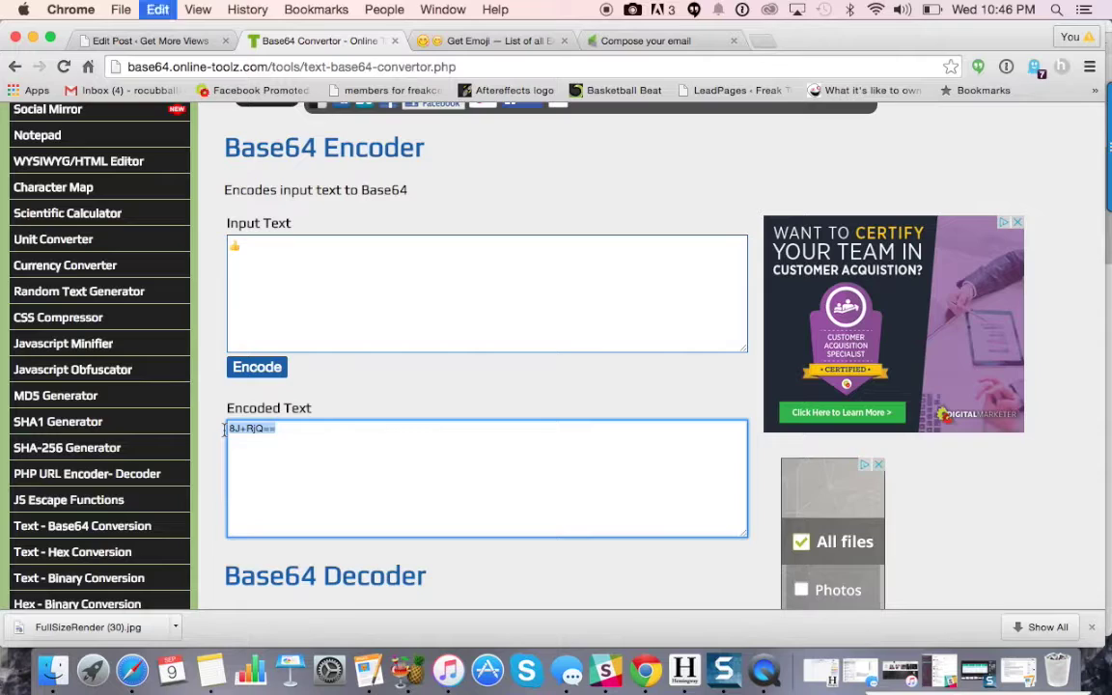
{"action": "left_click", "coordinate": [642, 40]}
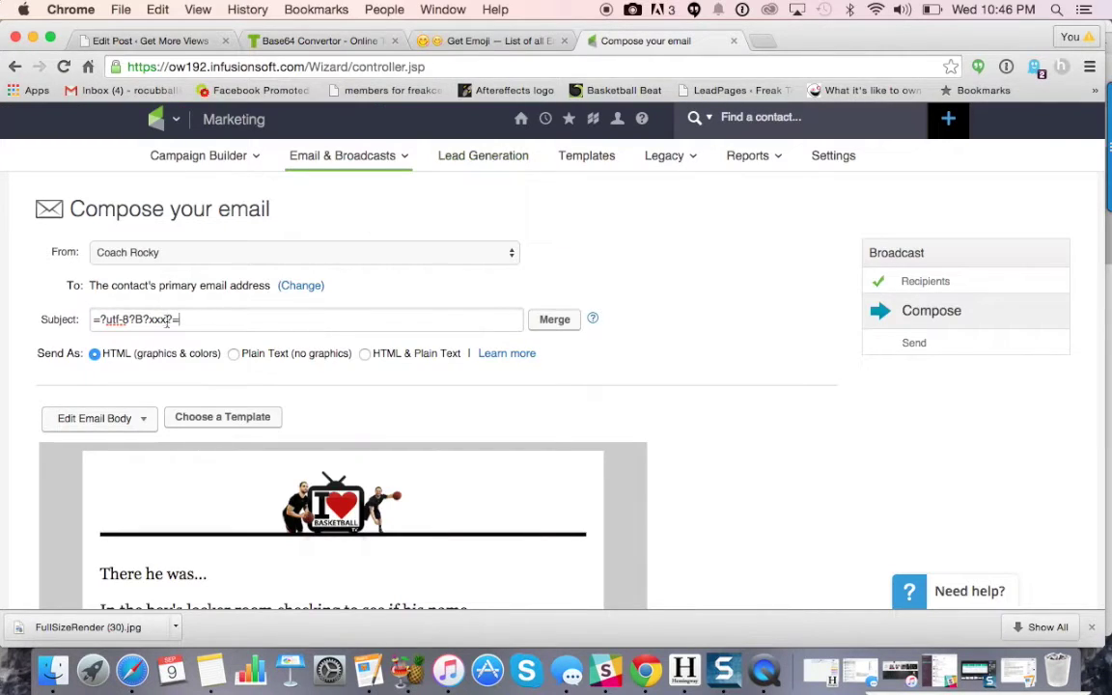
{"action": "left_click_drag", "start_coordinate": [166, 322], "coordinate": [151, 324]}
{"action": "key", "text": "super+v"}
{"action": "left_click", "coordinate": [96, 319]}
{"action": "type", "text": "Great De"}
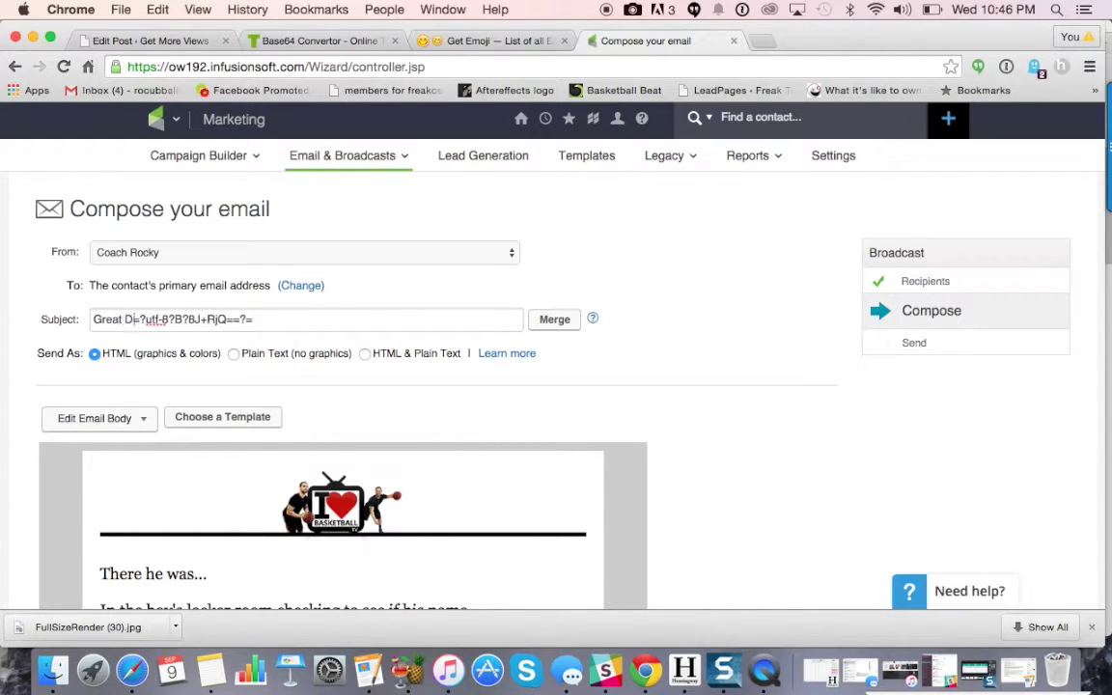
{"action": "type", "text": "al For You"}
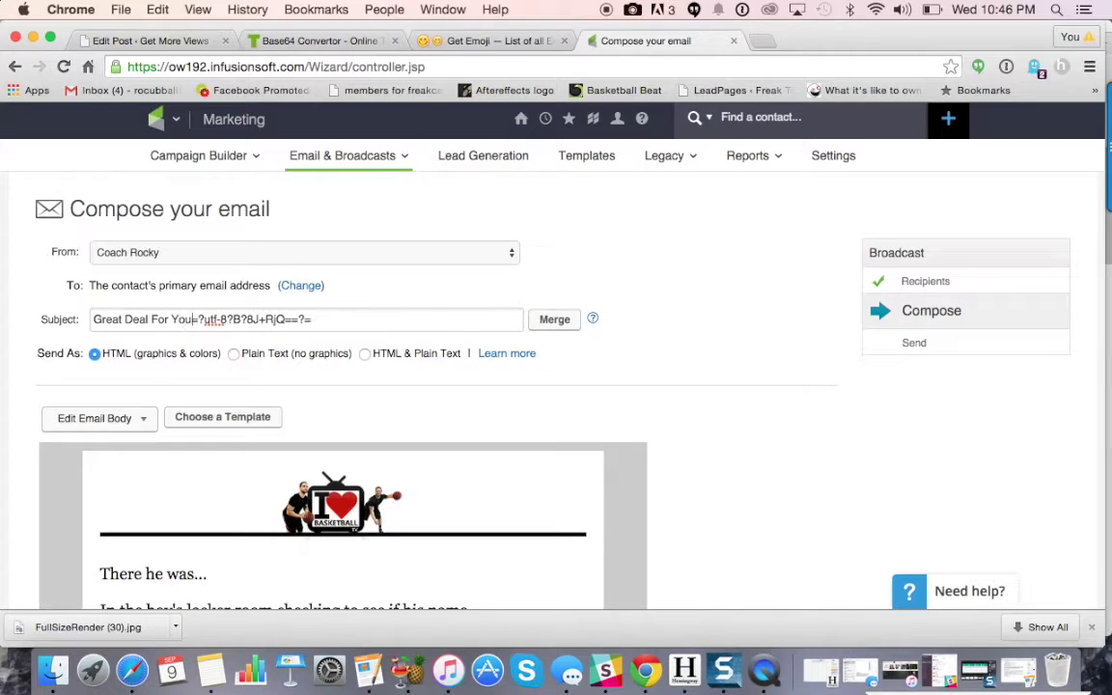
{"action": "type", "text": "! "}
{"action": "type", "text": "oday"}
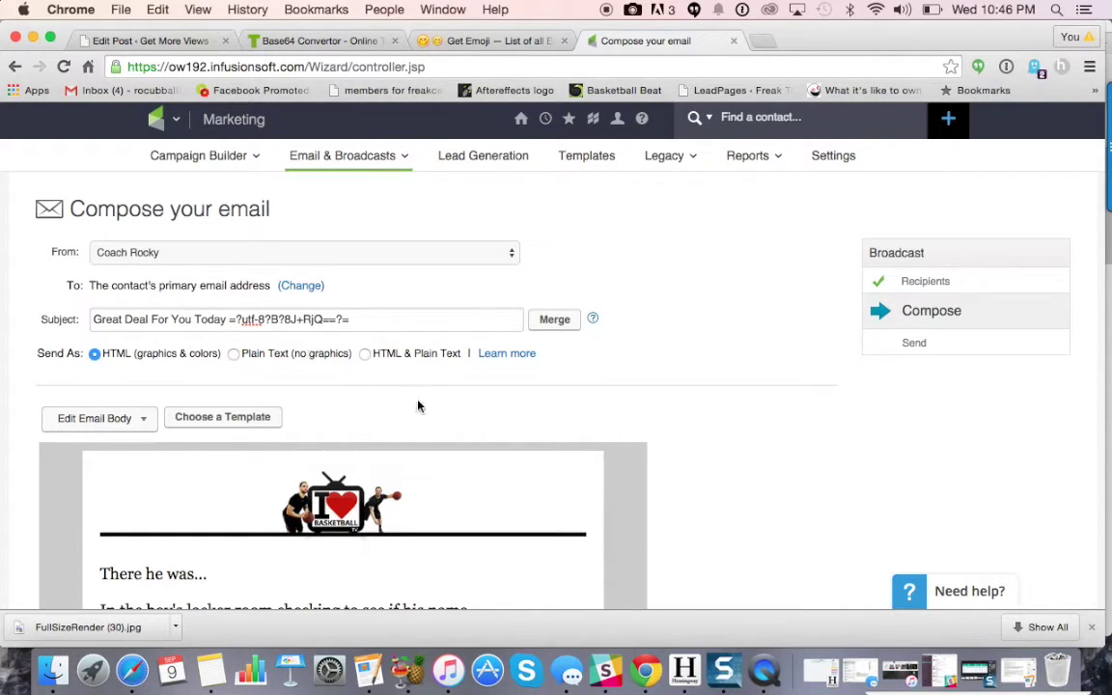
- Send a test of the broadcast via Test this Email and bring up Gmail
{"action": "scroll", "coordinate": [418, 405], "scroll_direction": "down", "scroll_amount": 1}
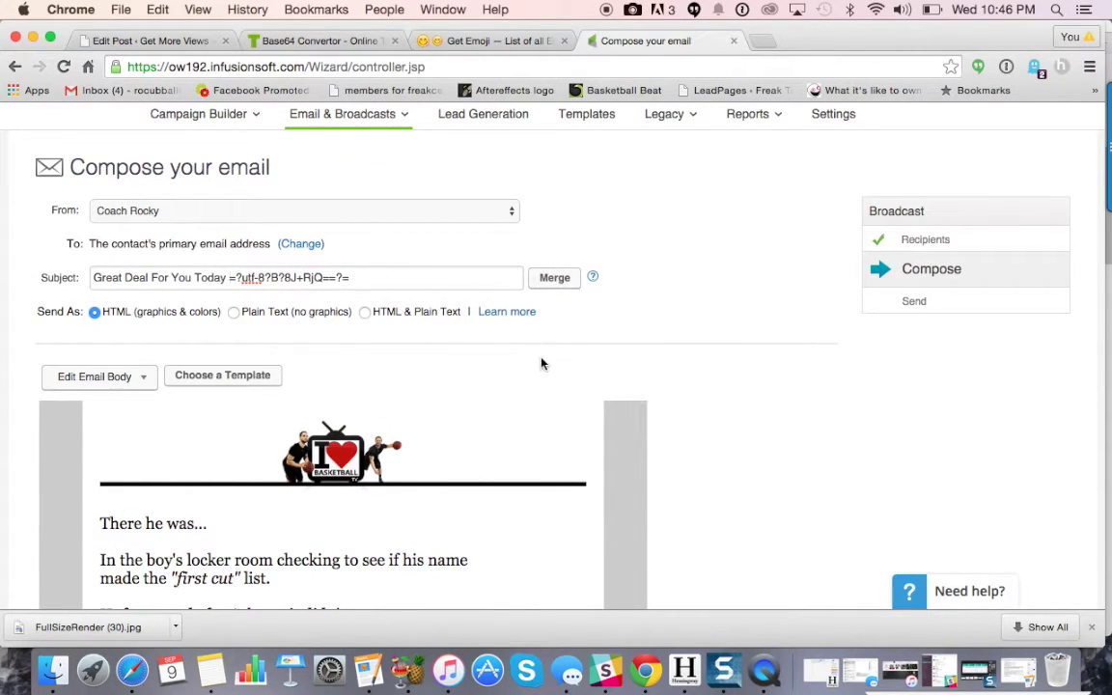
{"action": "left_click", "coordinate": [596, 363]}
{"action": "scroll", "coordinate": [688, 413], "scroll_direction": "down", "scroll_amount": 5}
{"action": "scroll", "coordinate": [687, 412], "scroll_direction": "down", "scroll_amount": 5}
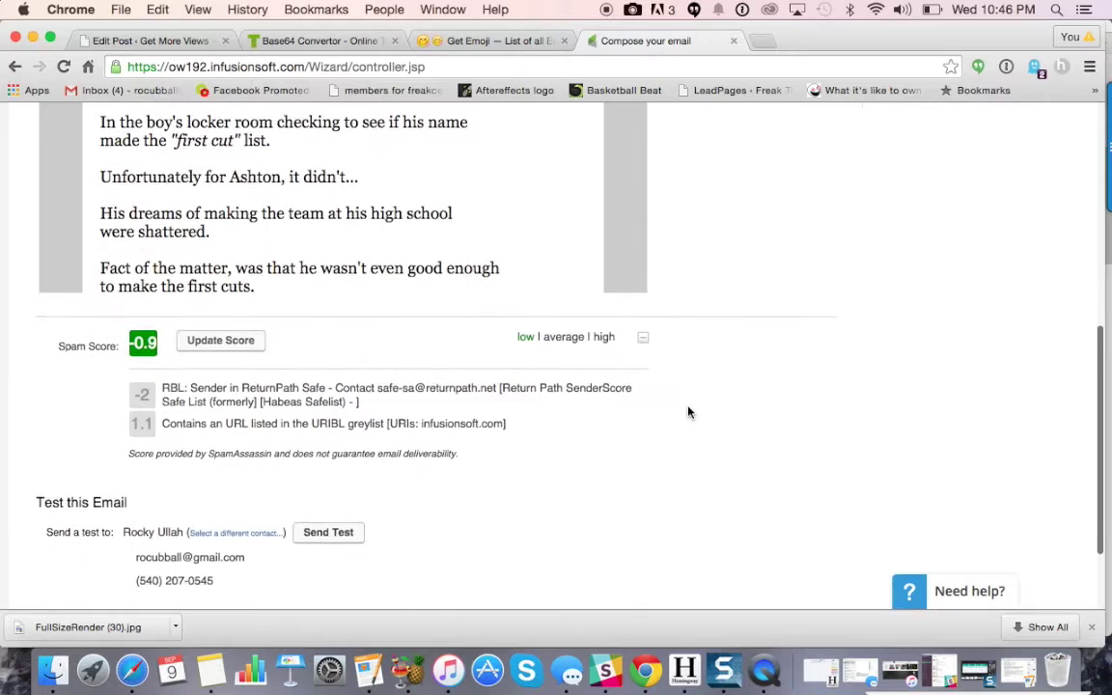
{"action": "scroll", "coordinate": [688, 412], "scroll_direction": "down", "scroll_amount": 2}
{"action": "scroll", "coordinate": [687, 412], "scroll_direction": "down", "scroll_amount": 1}
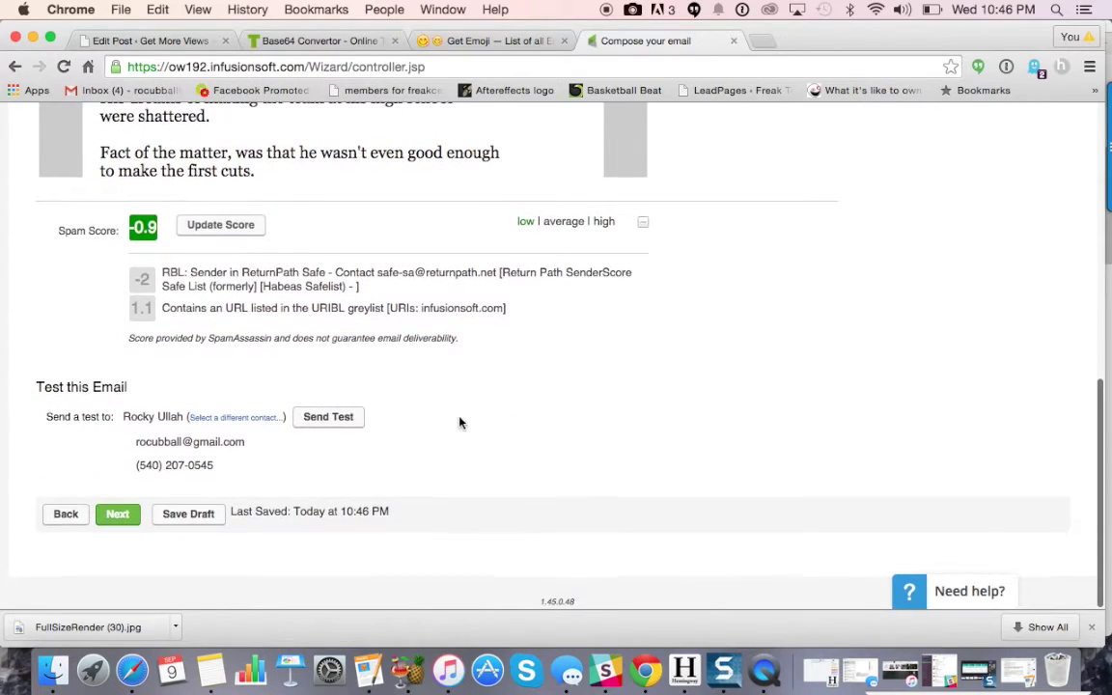
{"action": "left_click", "coordinate": [329, 420]}
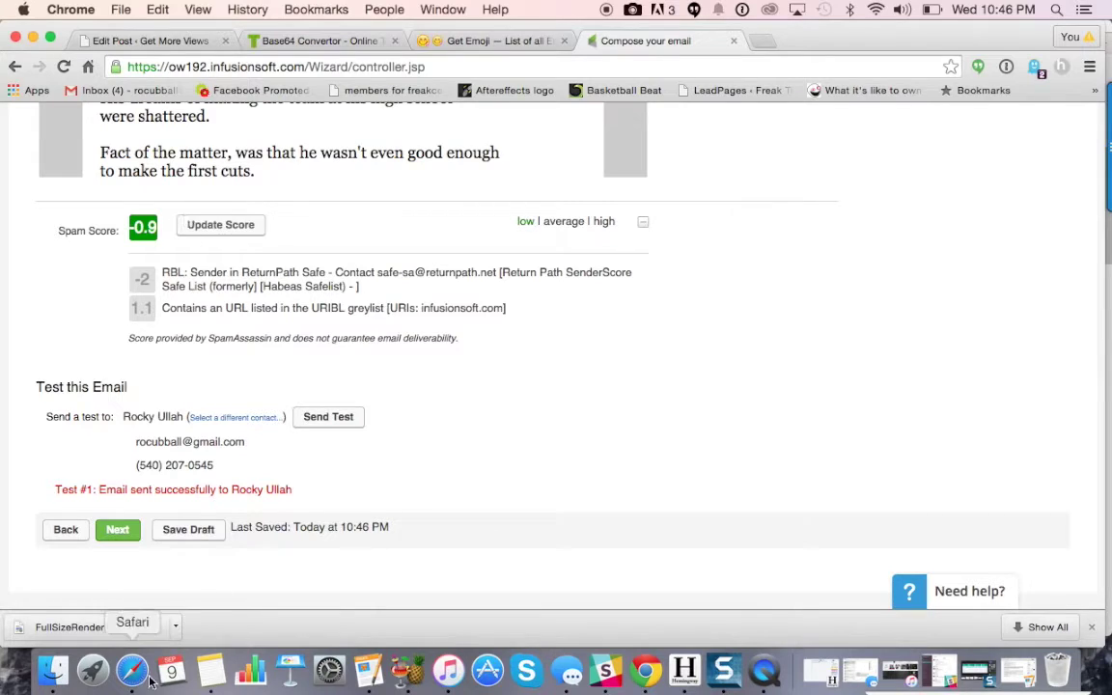
{"action": "left_click", "coordinate": [147, 678]}
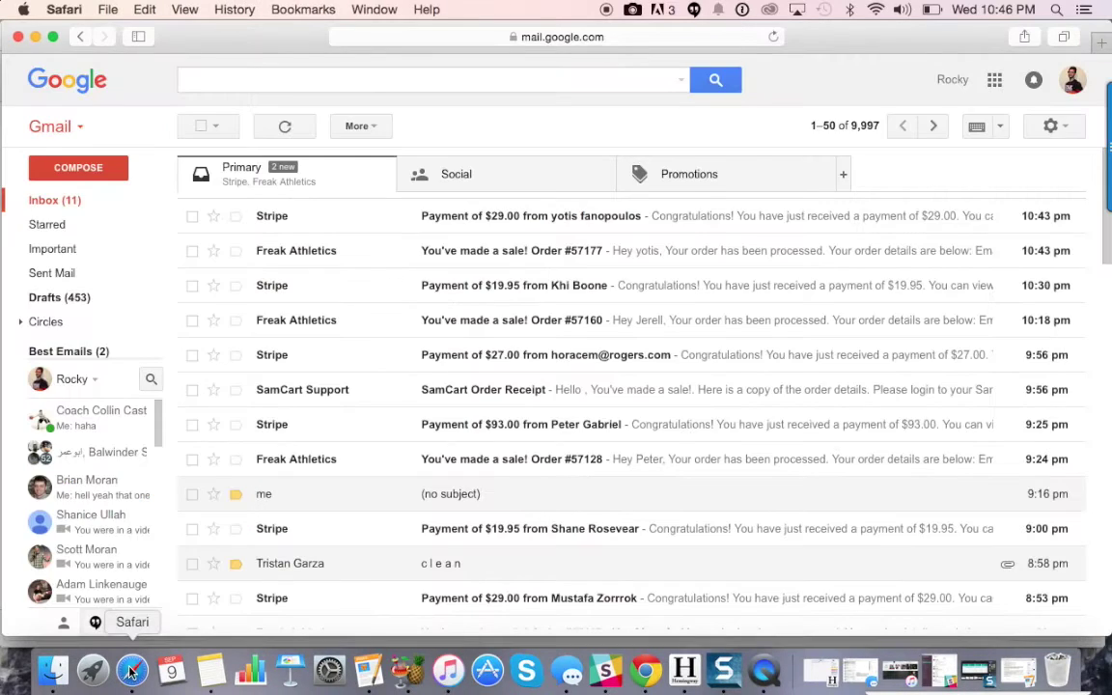
- Check Gmail's Promotions tab for 'Great Deal For You Today 👍', then minimize Safari
{"action": "left_click", "coordinate": [725, 190]}
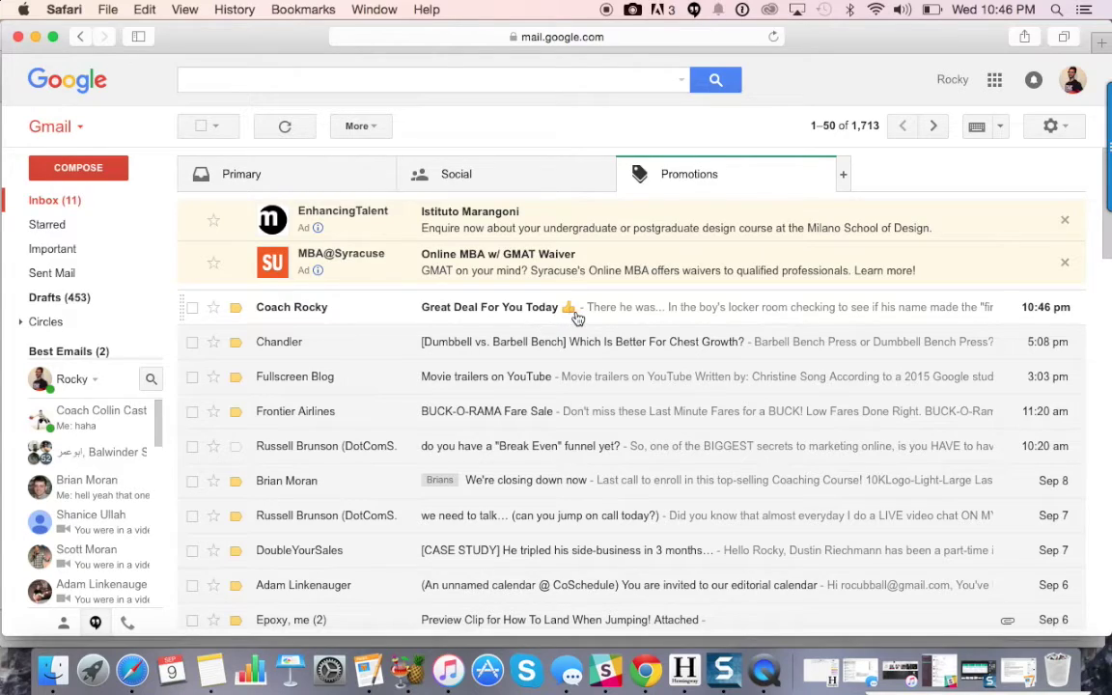
{"action": "left_click", "coordinate": [36, 37]}
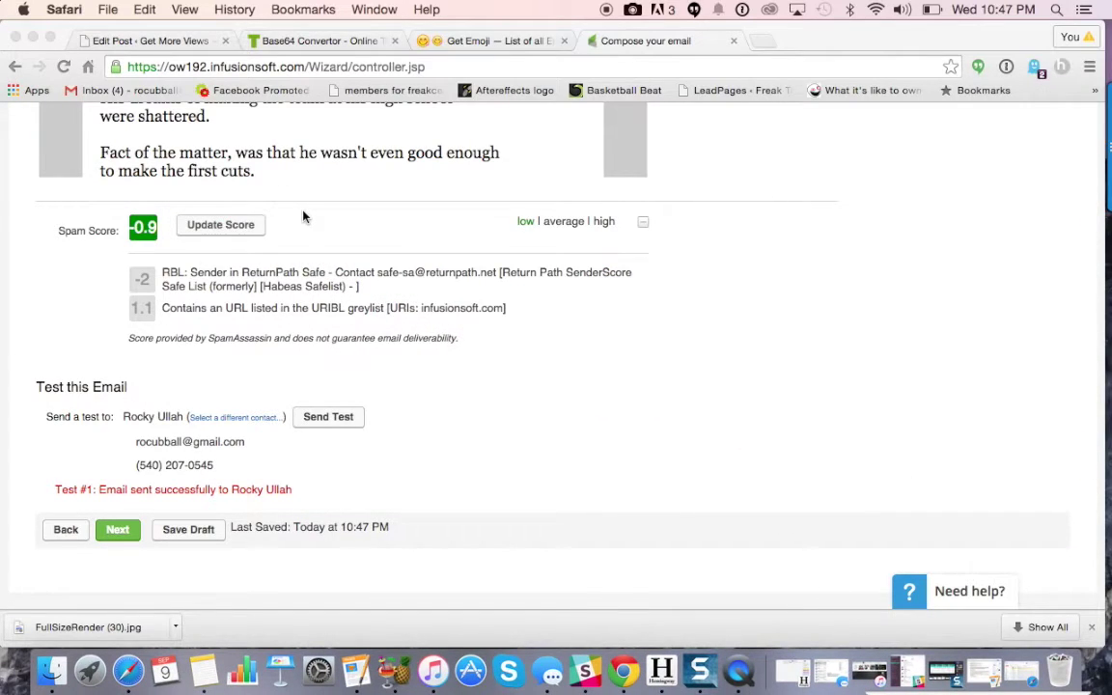
- Return to the Base64 Convertor page still showing 8J+RjQ==
{"action": "scroll", "coordinate": [362, 204], "scroll_direction": "up", "scroll_amount": 1}
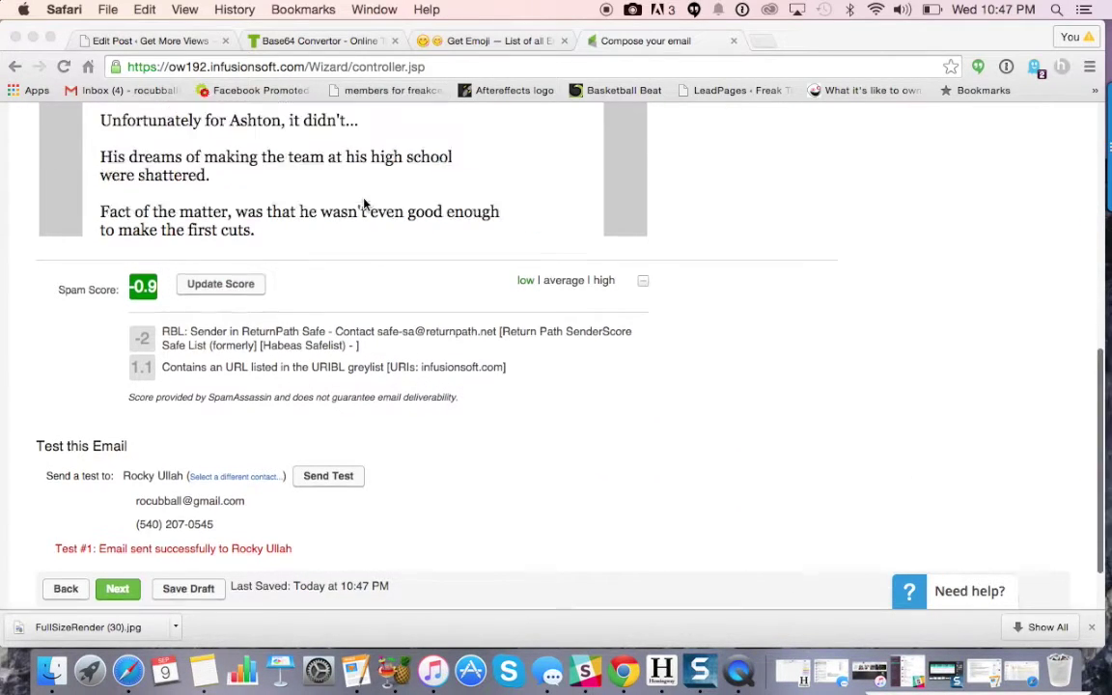
{"action": "scroll", "coordinate": [362, 204], "scroll_direction": "up", "scroll_amount": 5}
{"action": "left_click", "coordinate": [328, 41]}
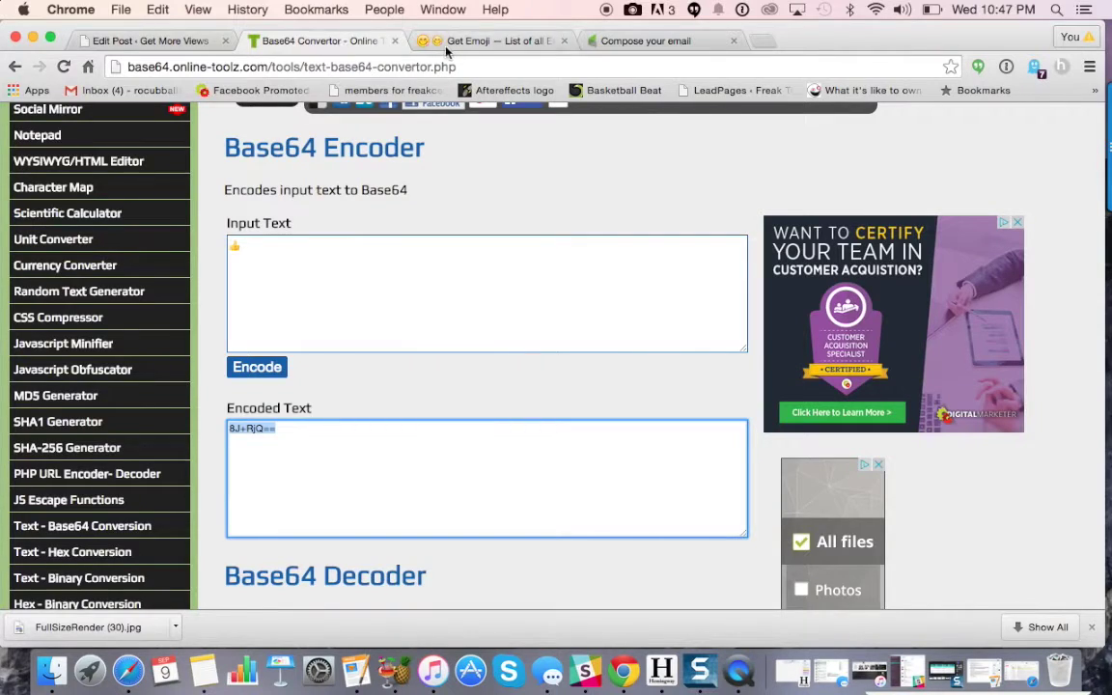